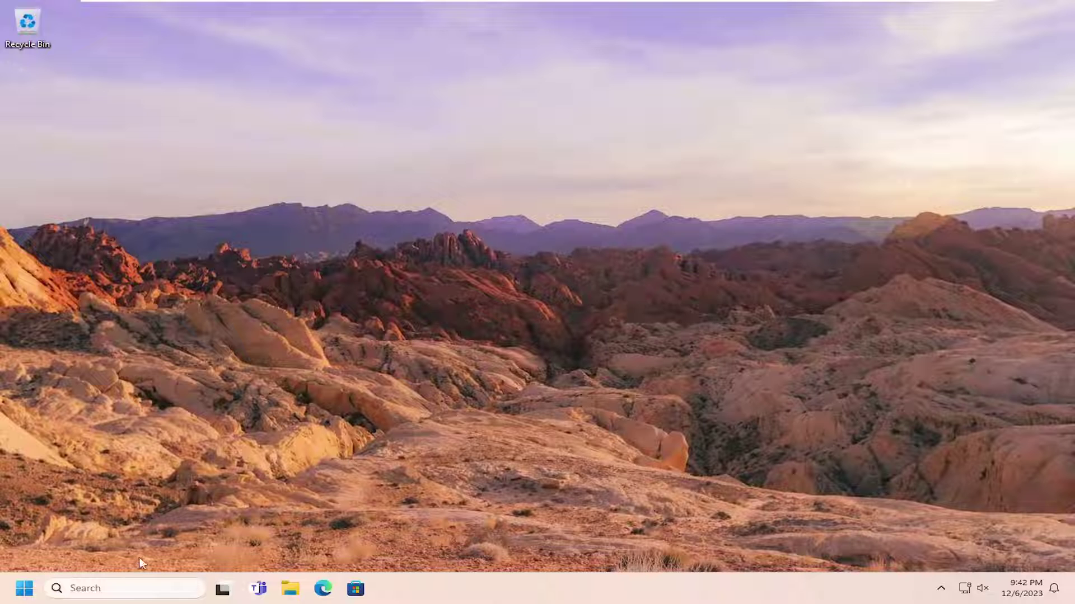
# Step: Search 'reged' and launch Registry Editor as administrator, accepting the UAC prompt
pyautogui.click(107, 590)
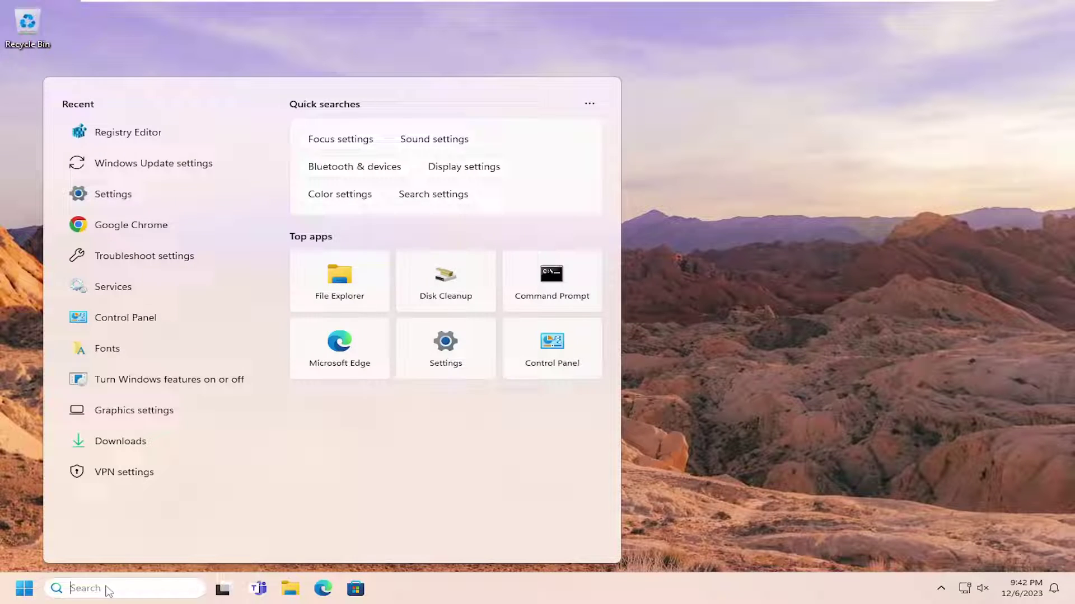
pyautogui.write('regedit')
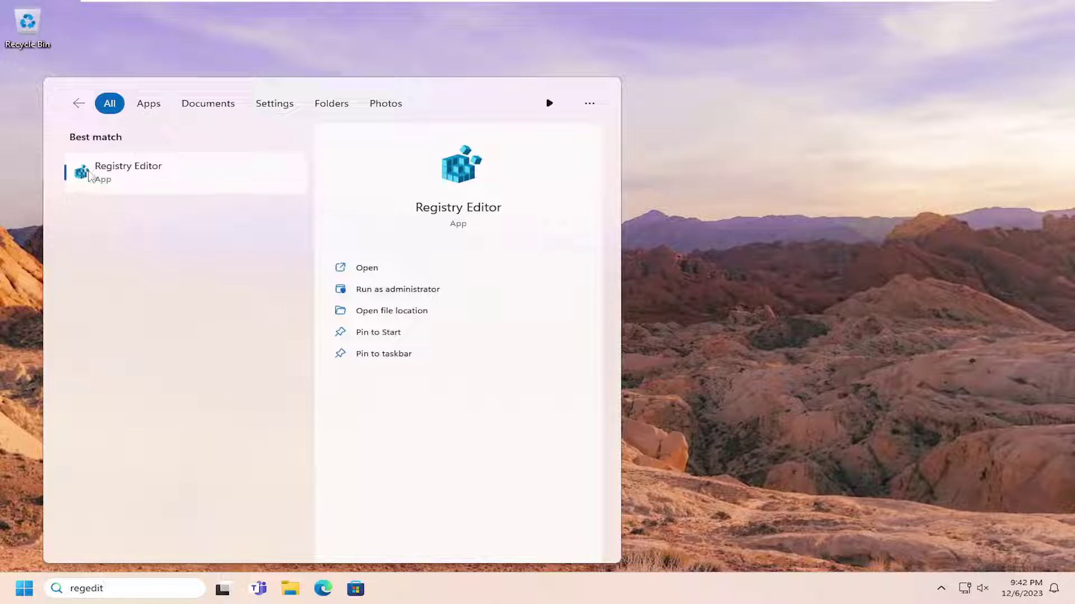
pyautogui.rightClick(136, 180)
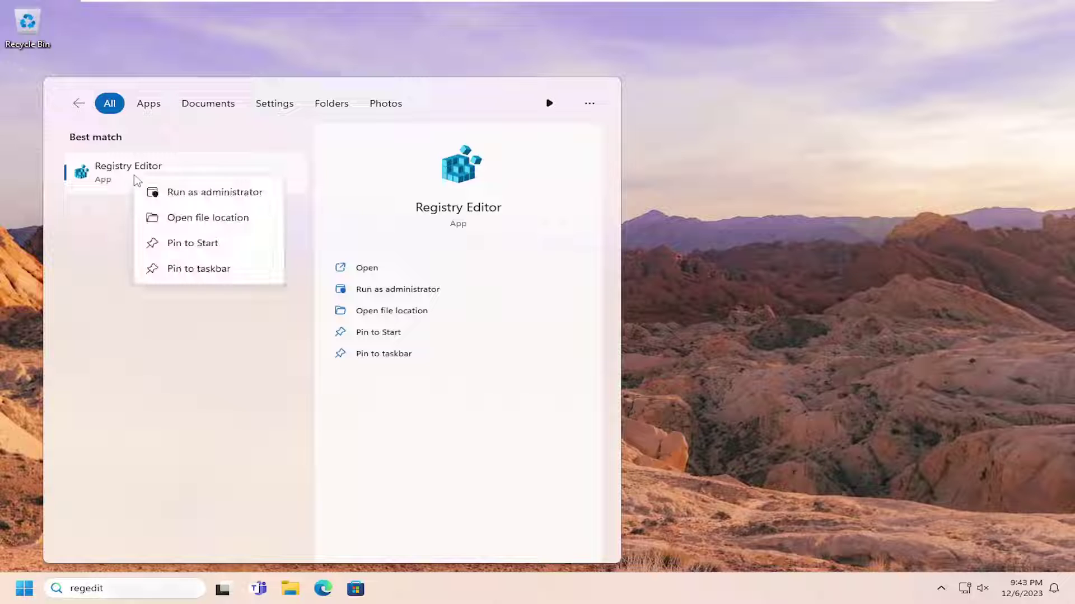
pyautogui.click(200, 194)
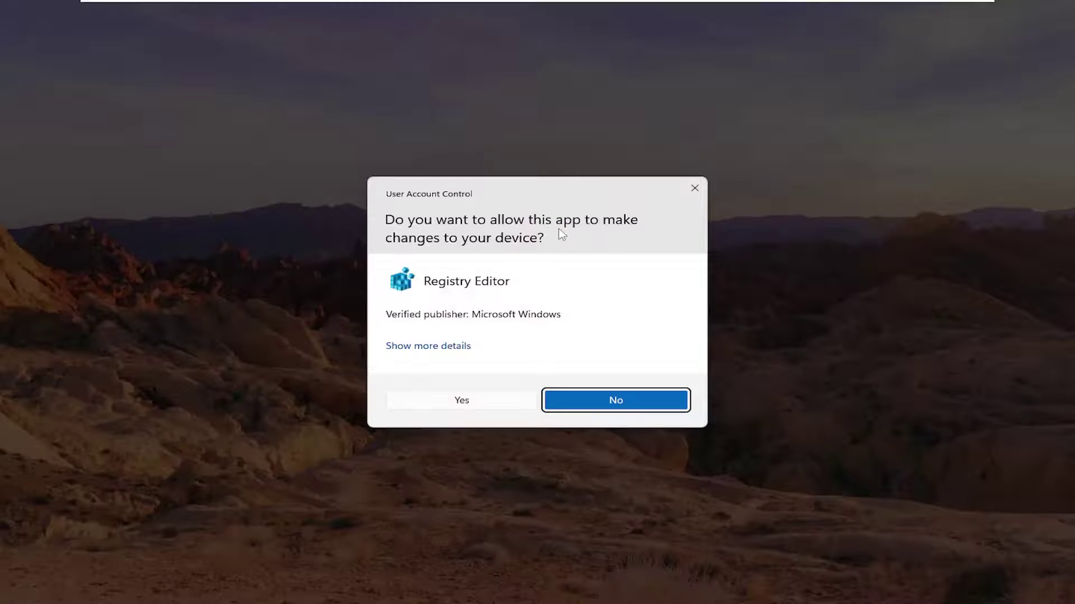
pyautogui.click(446, 401)
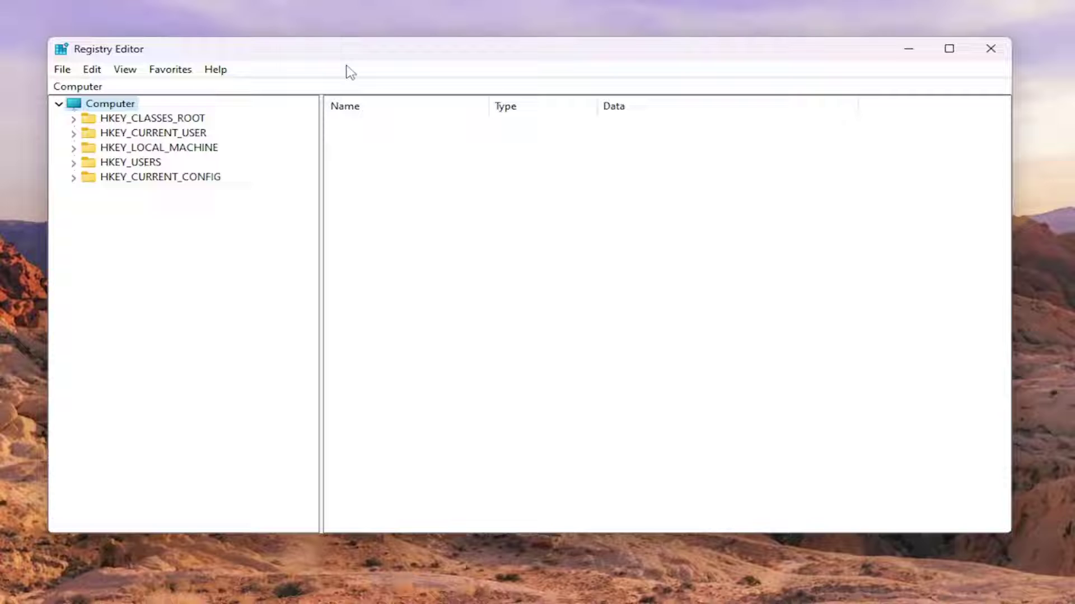
# Step: Start a registry export and cancel it, then open the Import Registry File dialog
pyautogui.click(63, 71)
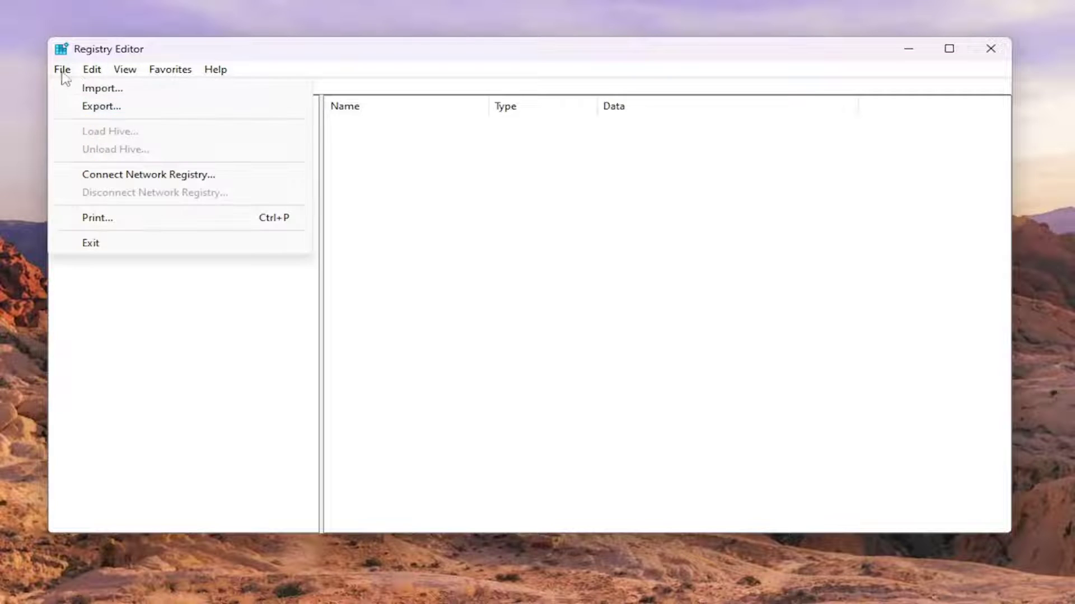
pyautogui.click(85, 107)
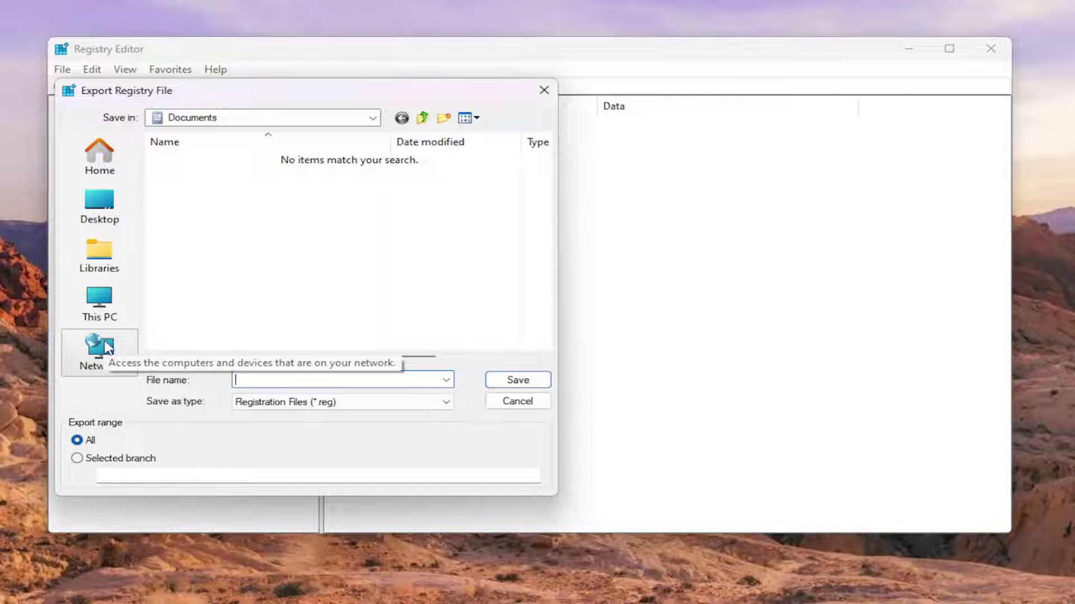
pyautogui.click(543, 90)
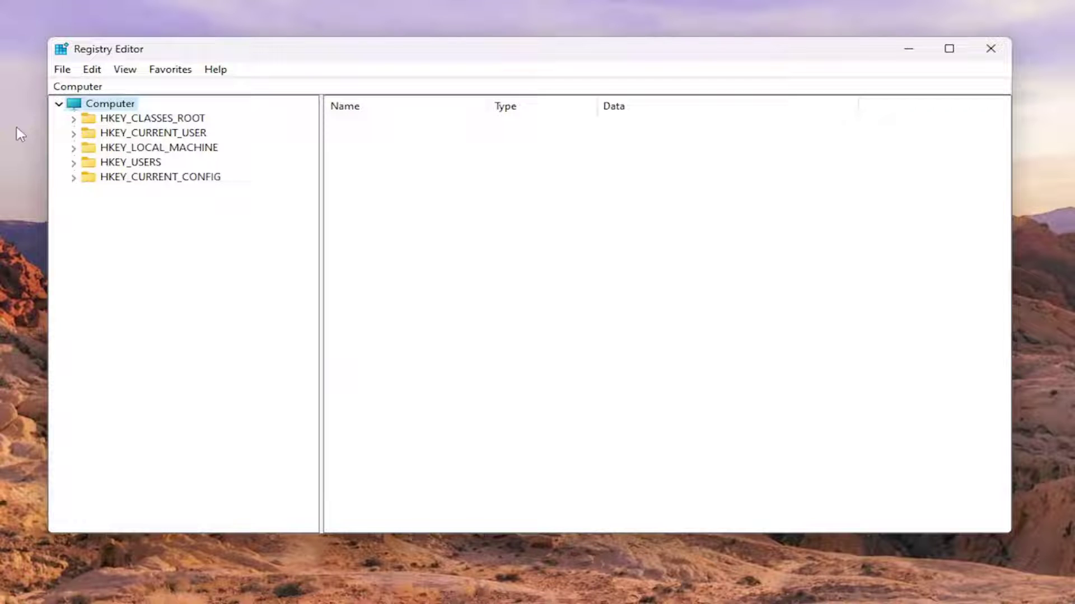
pyautogui.click(63, 71)
pyautogui.click(67, 87)
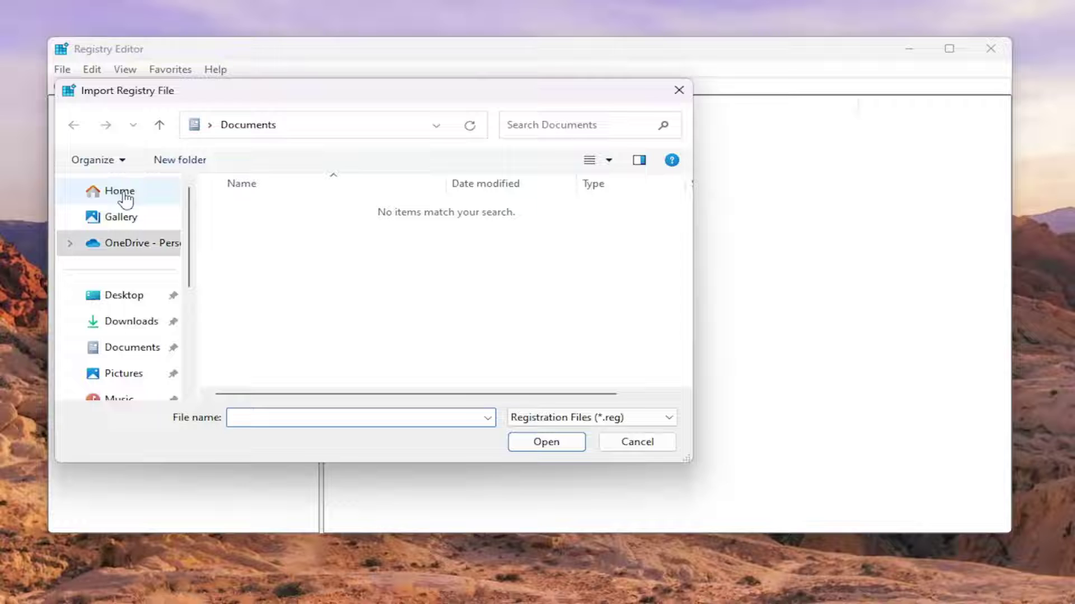
# Step: Cancel the import and navigate to HKEY_CURRENT_USER\Control Panel\Desktop to list its values
pyautogui.click(634, 449)
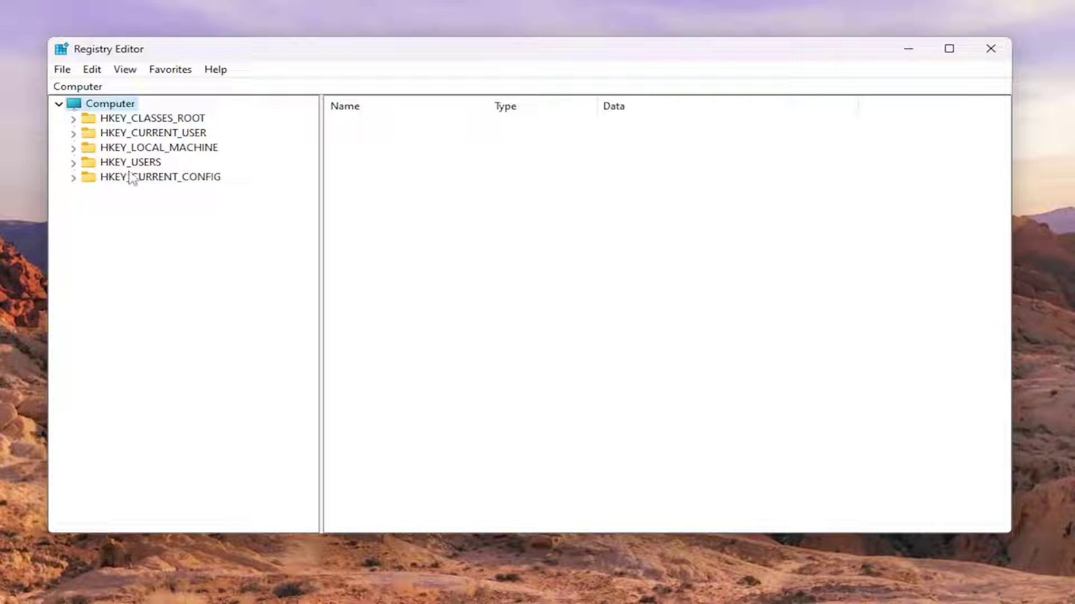
pyautogui.doubleClick(141, 134)
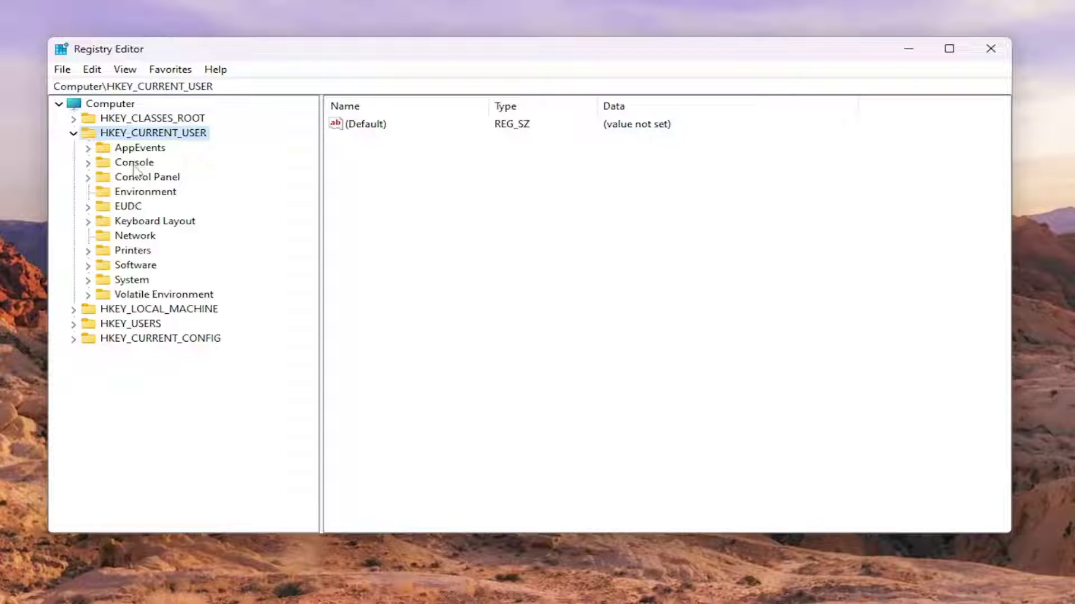
pyautogui.doubleClick(133, 178)
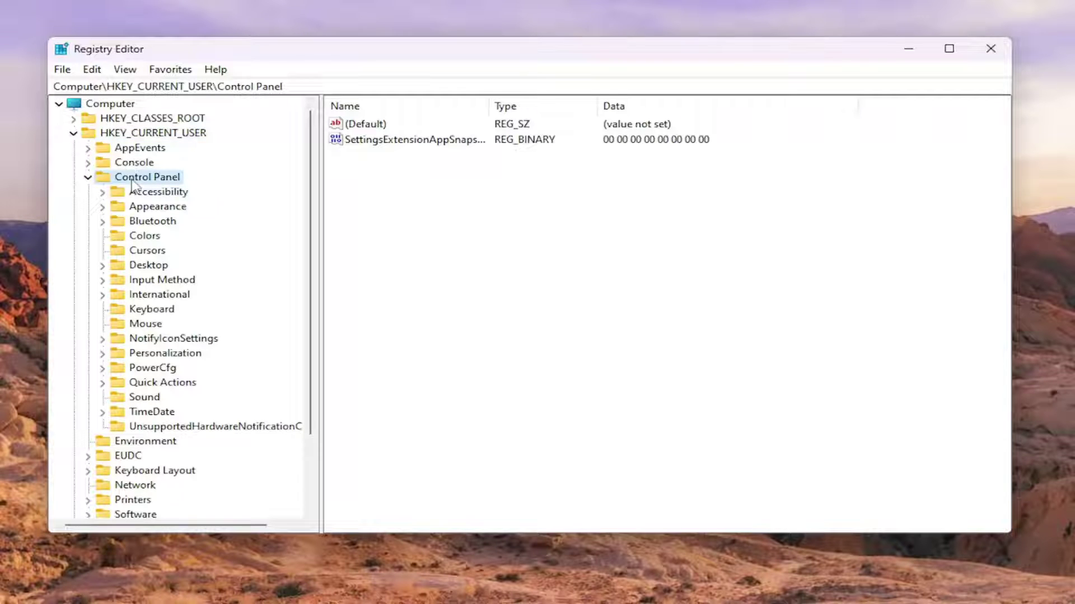
pyautogui.click(130, 267)
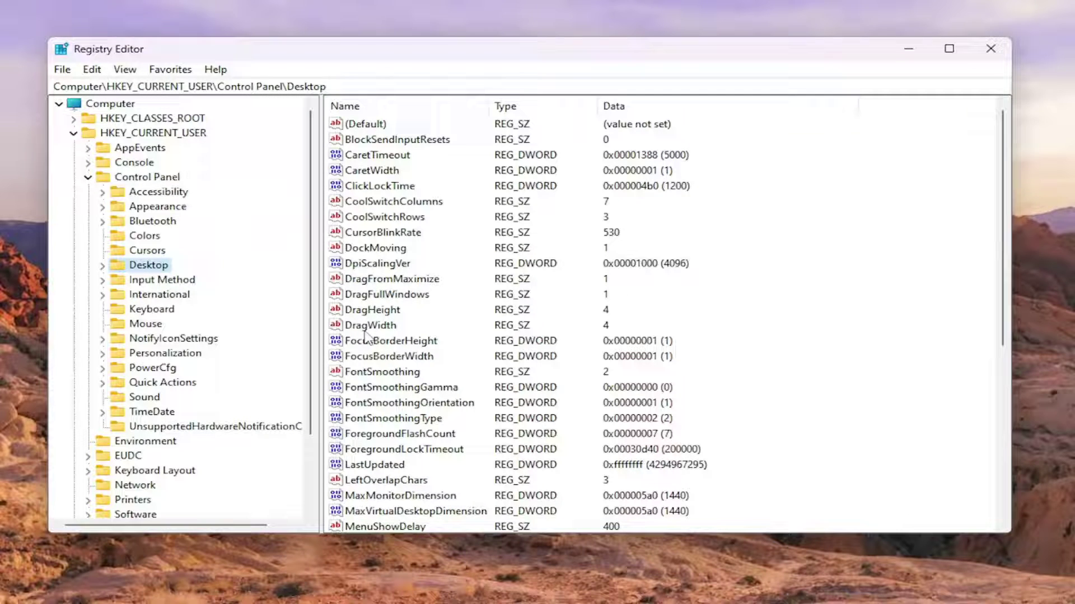
# Step: Open DragHeight and DragWidth for editing, closing both with their value left at 4
pyautogui.click(365, 311)
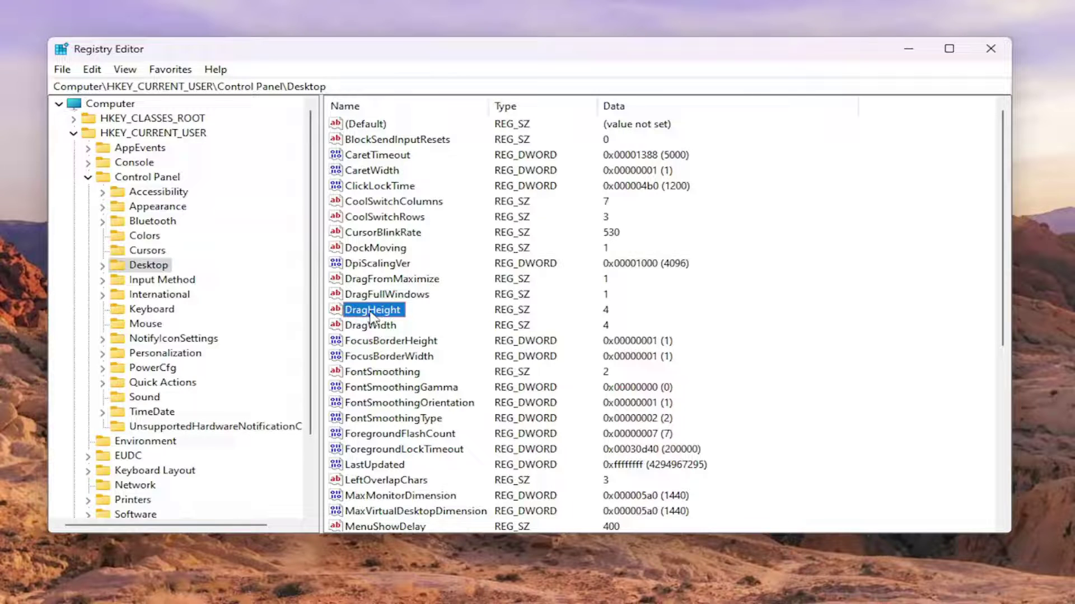
pyautogui.doubleClick(369, 312)
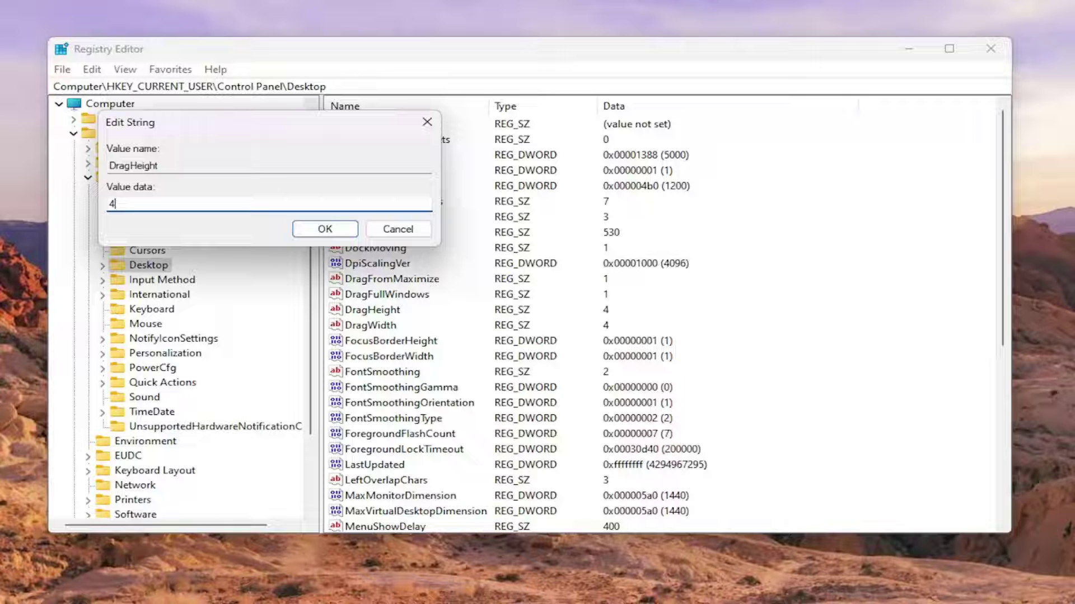
pyautogui.click(347, 230)
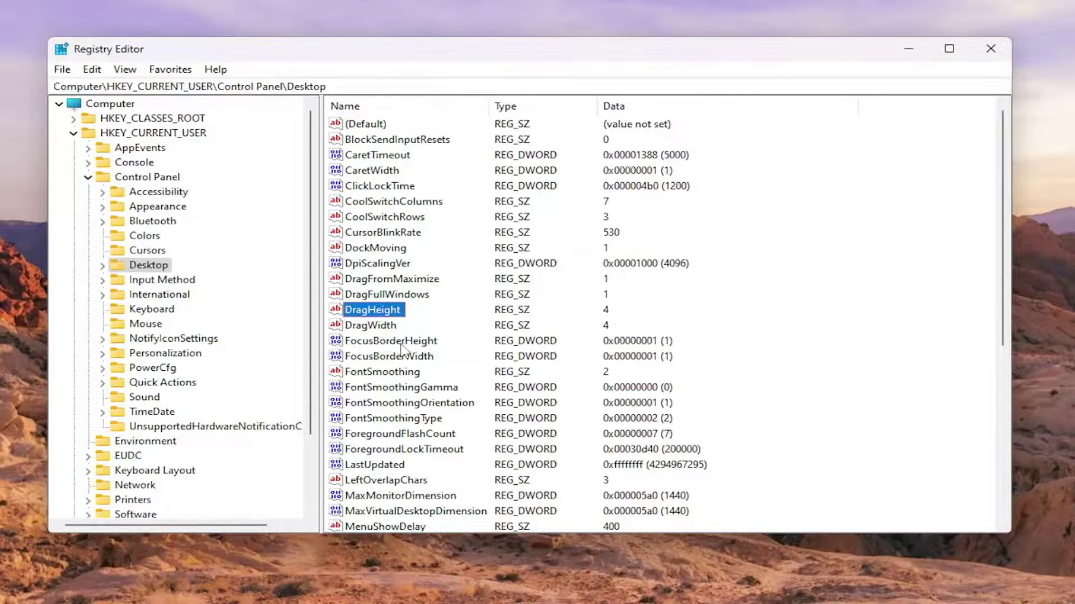
pyautogui.click(386, 327)
pyautogui.doubleClick(388, 329)
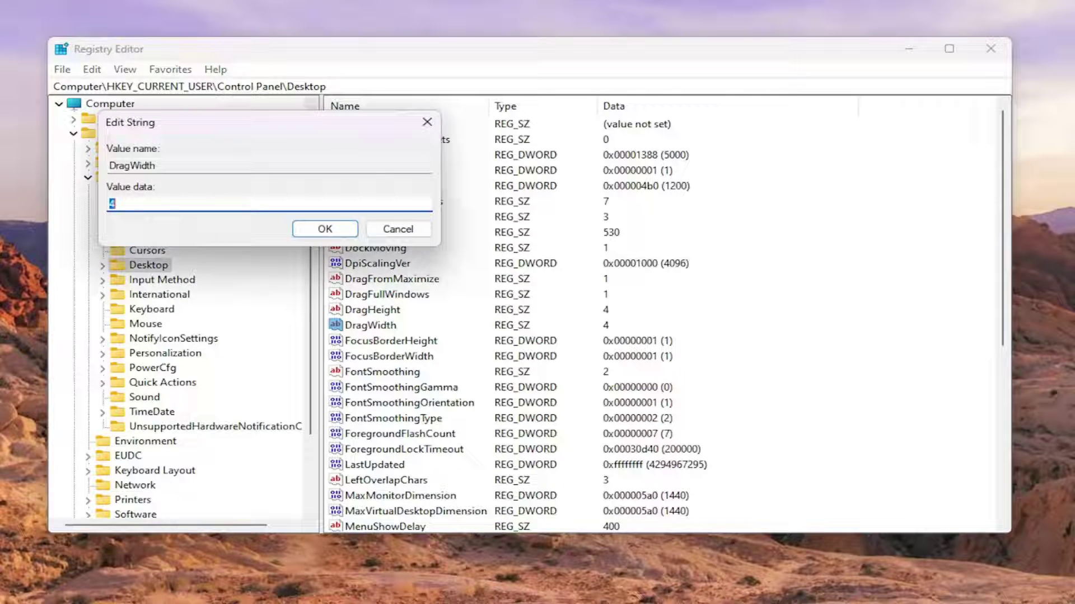
pyautogui.click(114, 204)
pyautogui.click(296, 229)
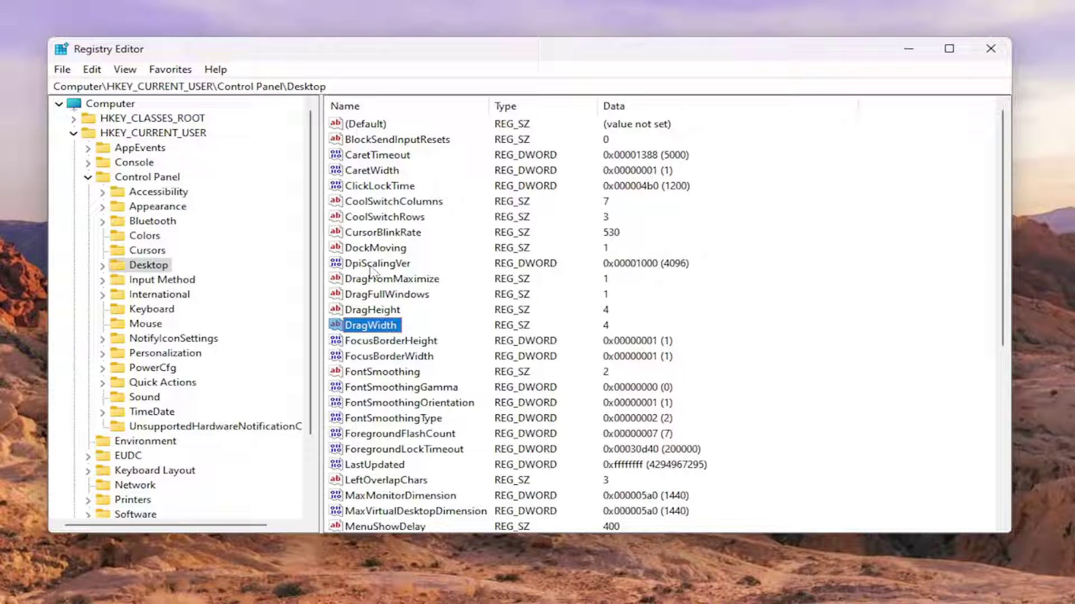
# Step: Set both DragHeight and DragWidth value data to 4000
pyautogui.doubleClick(373, 311)
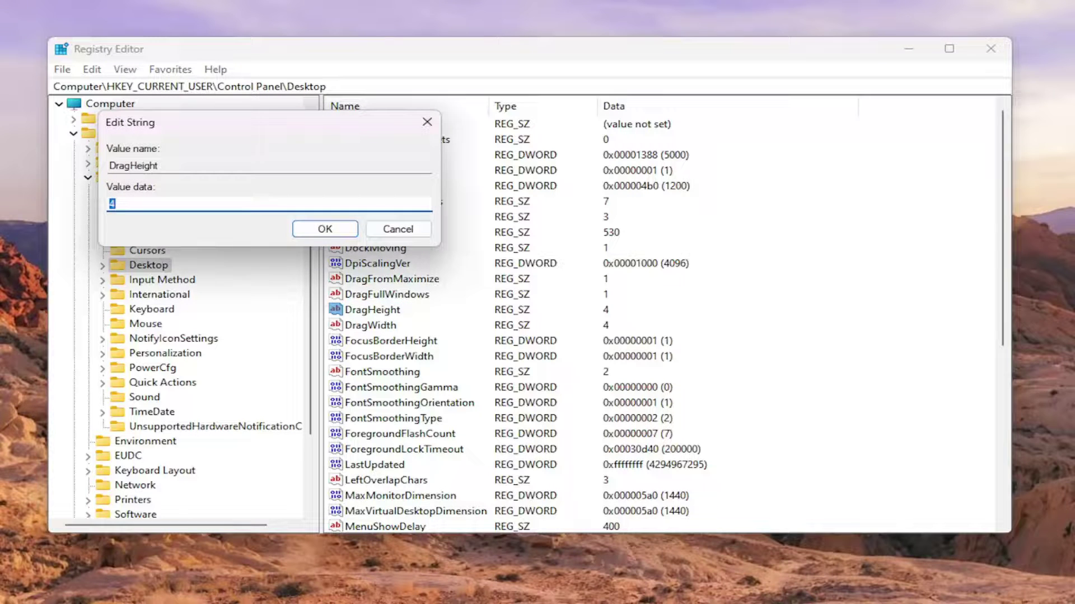
pyautogui.write('000')
pyautogui.click(325, 228)
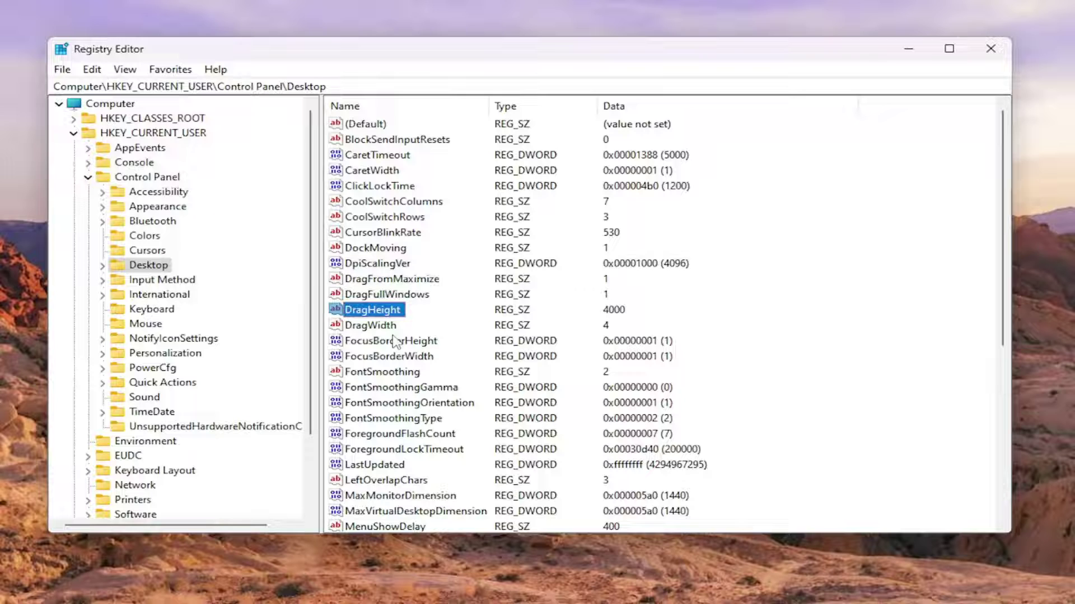
pyautogui.doubleClick(371, 327)
pyautogui.click(168, 203)
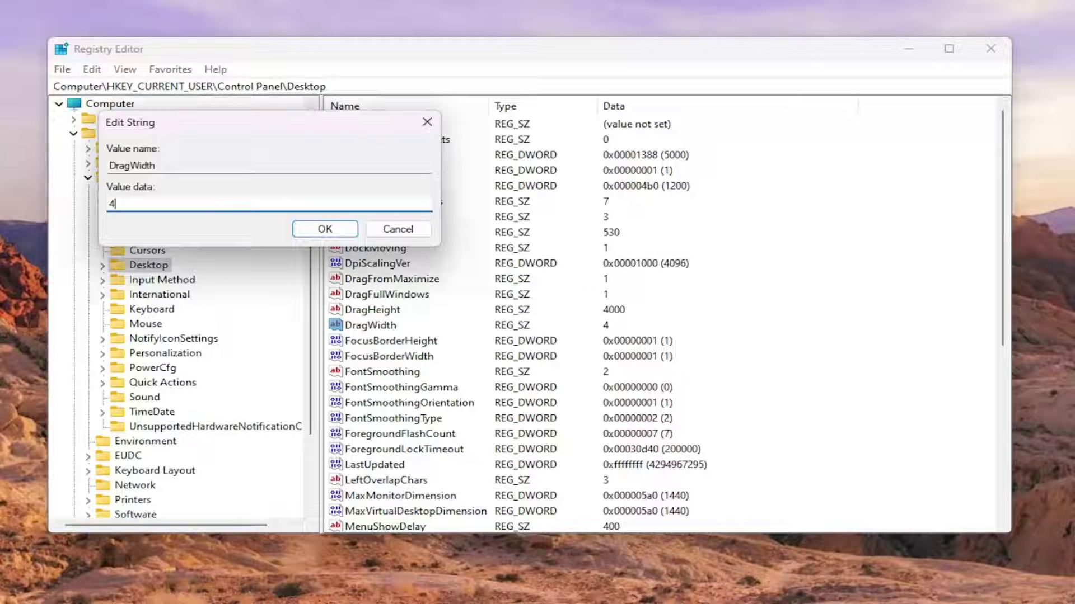
pyautogui.write('000')
pyautogui.click(316, 234)
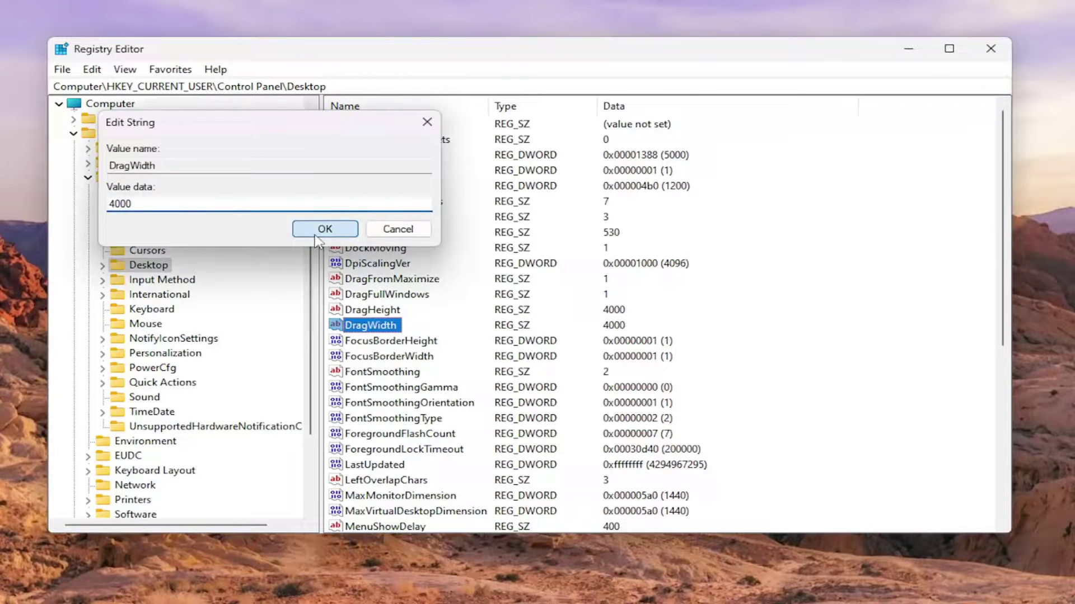
# Step: Collapse the registry key tree back to Computer and close Registry Editor
pyautogui.click(85, 178)
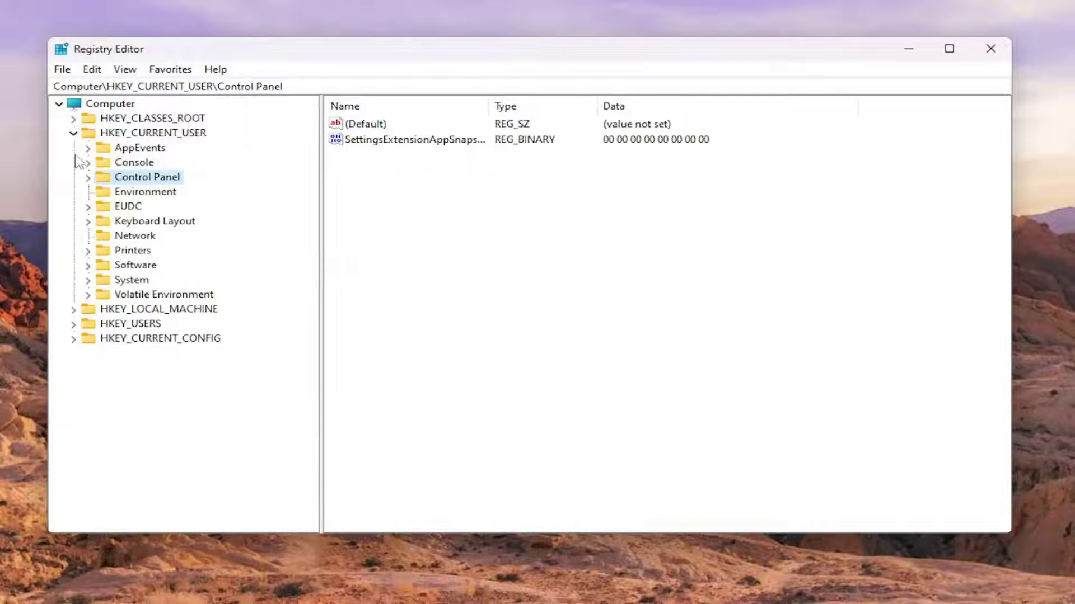
pyautogui.click(73, 133)
pyautogui.click(60, 105)
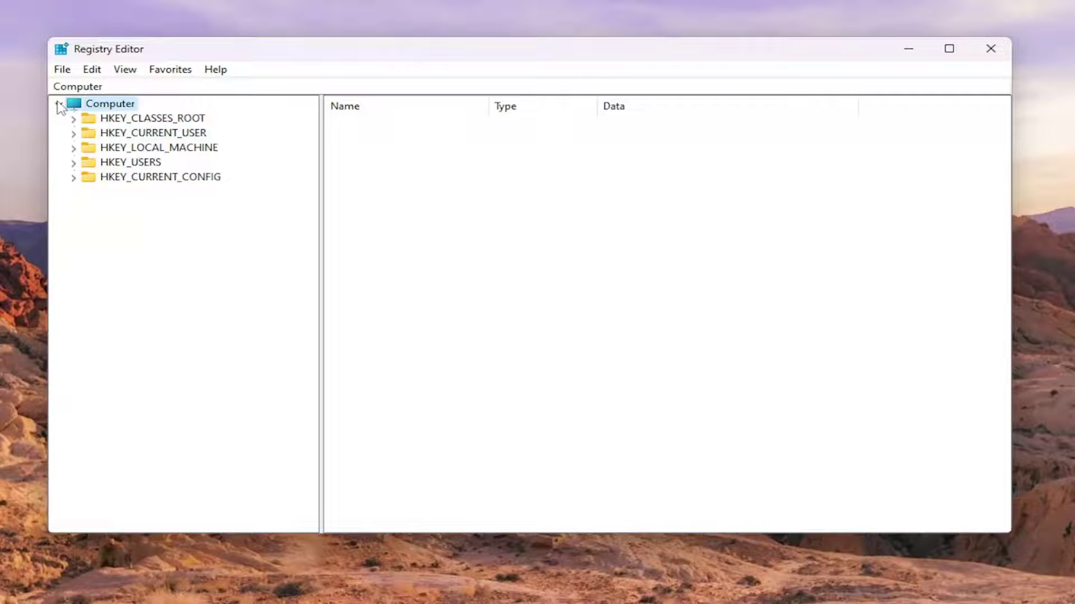
pyautogui.click(60, 105)
pyautogui.click(991, 49)
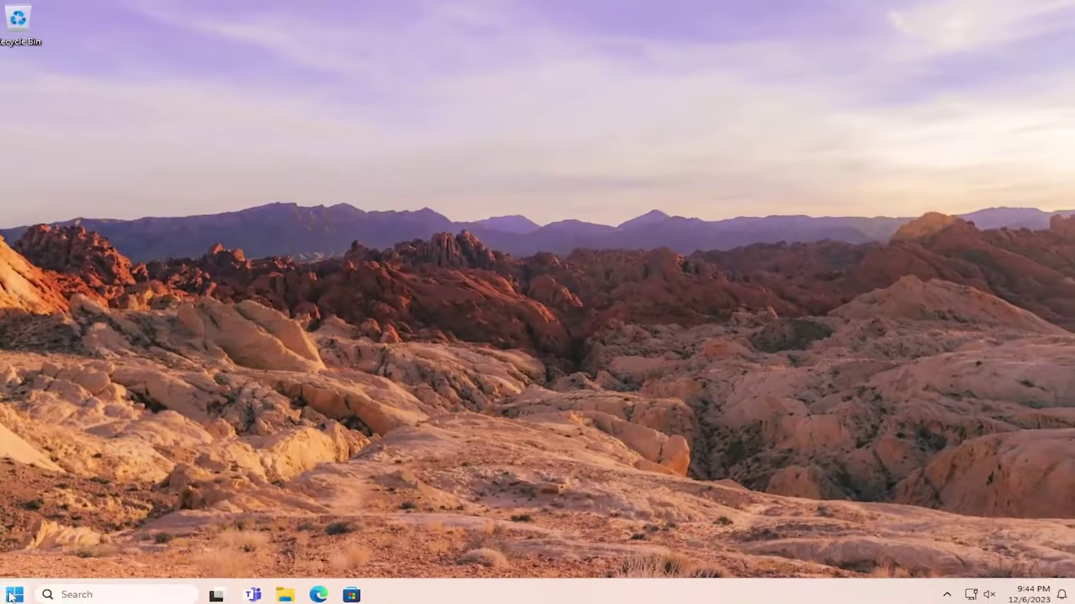
# Step: Restart the computer from the Start button's quick options list
pyautogui.rightClick(11, 598)
pyautogui.moveTo(64, 537)
pyautogui.click(181, 531)
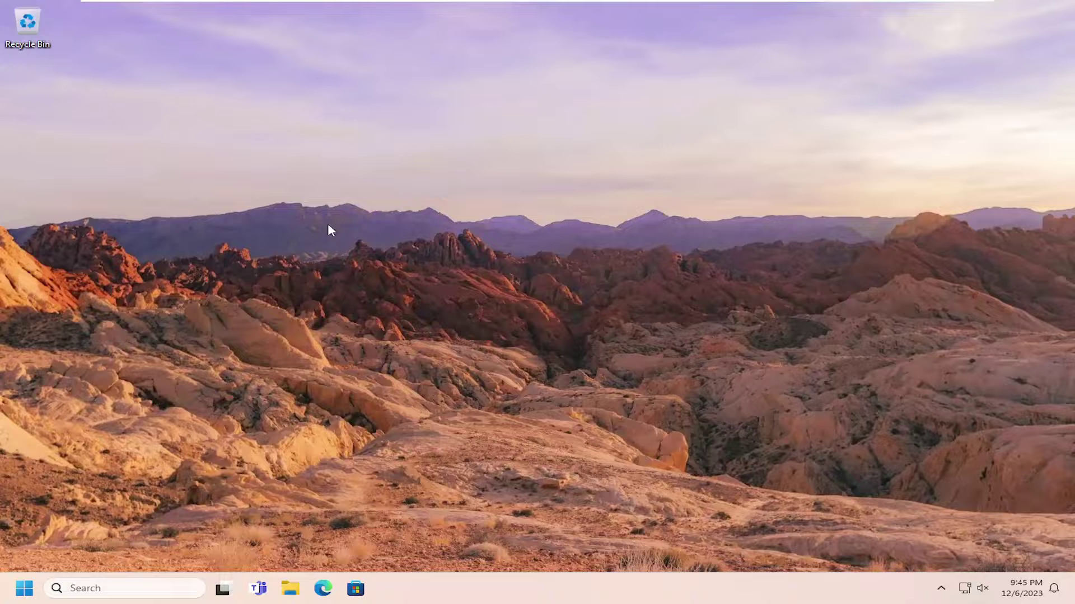
# Step: Create a blank text document on the desktop, keeping the name 'New Text Document'
pyautogui.rightClick(408, 170)
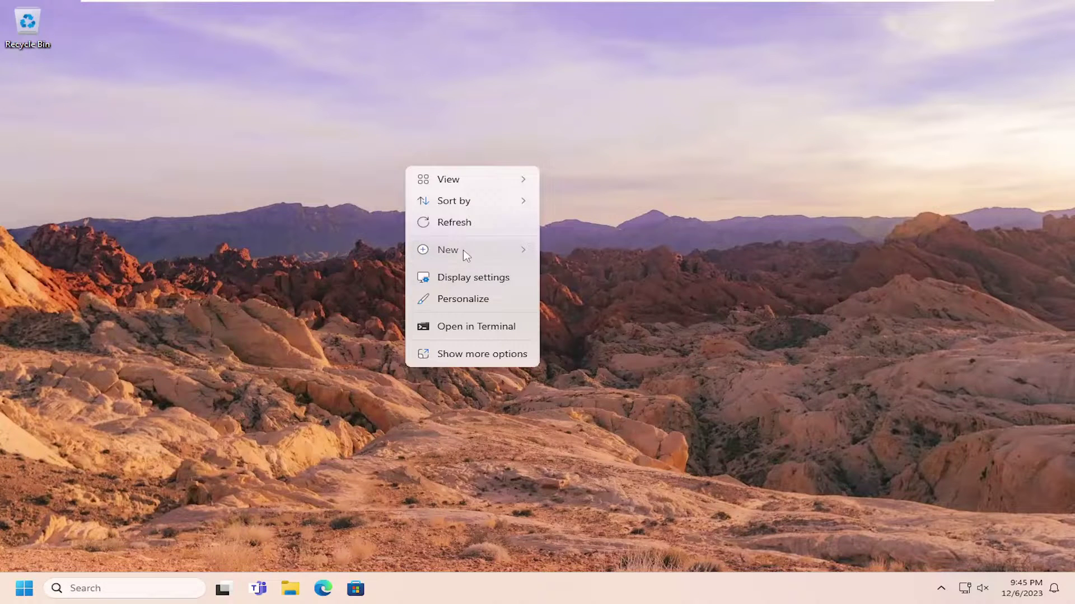
pyautogui.moveTo(463, 249)
pyautogui.click(597, 312)
pyautogui.click(469, 198)
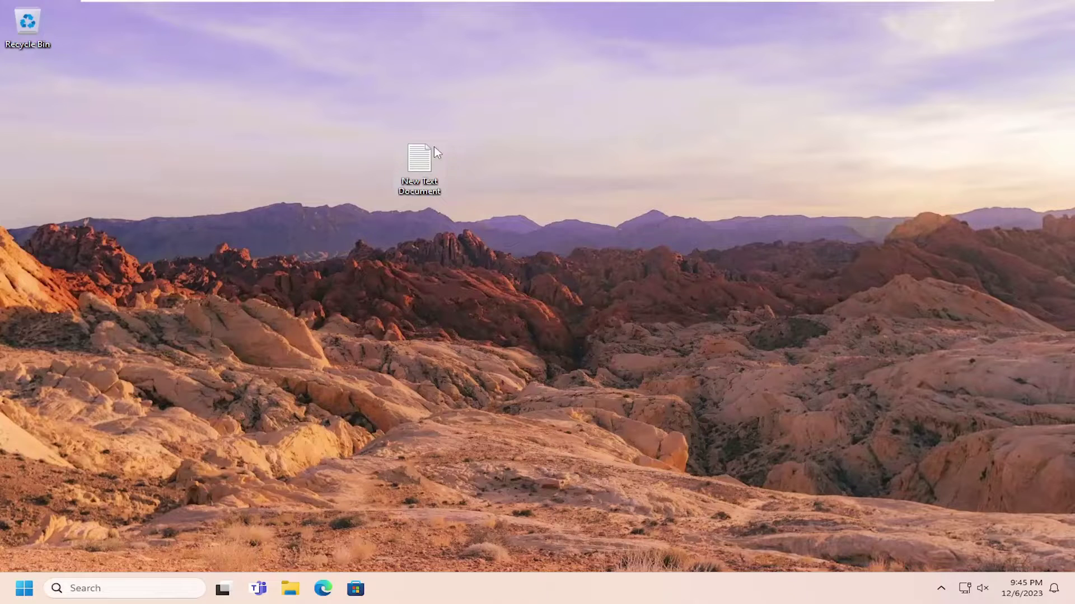
pyautogui.press('F2')
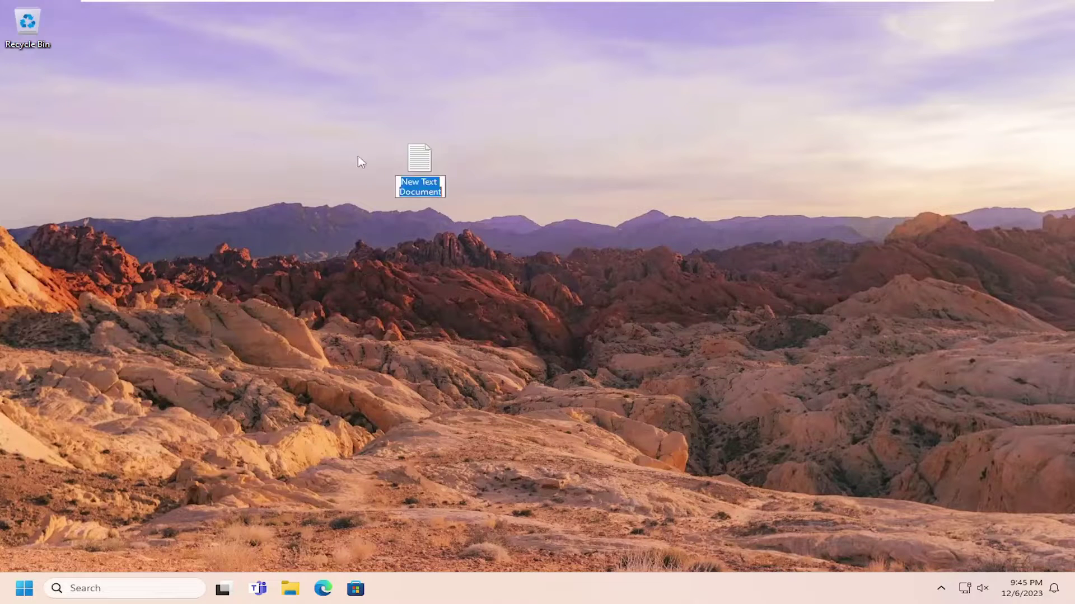
pyautogui.click(358, 158)
# Step: Delete New Text Document and empty the Recycle Bin up to the permanent-delete confirmation
pyautogui.press('Delete')
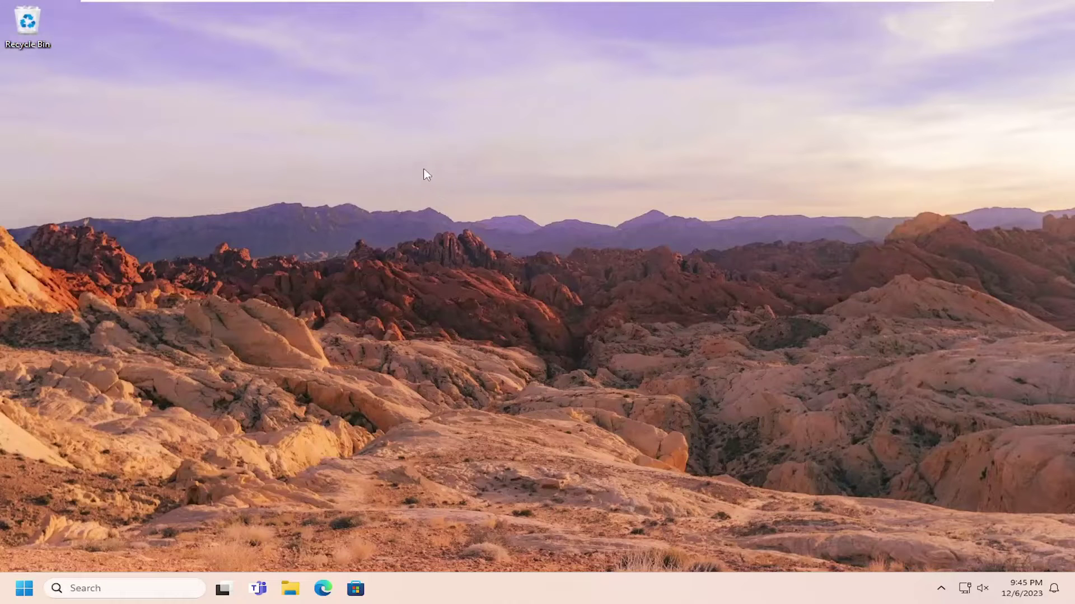
pyautogui.rightClick(19, 24)
pyautogui.click(84, 84)
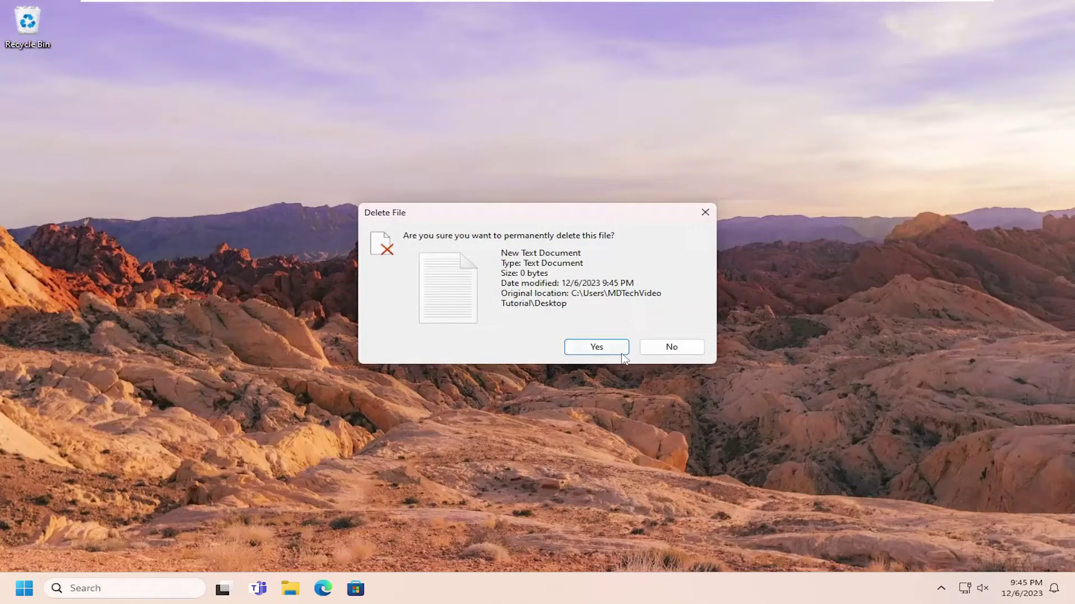